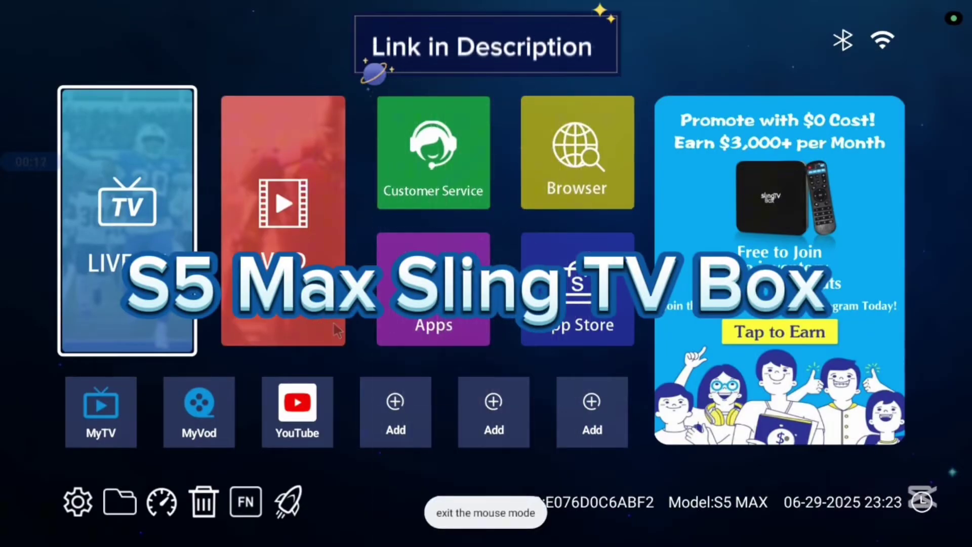
Step: Open the installed Apps list, then back out to the home screen
key(Right)
key(Right)
key(Down)
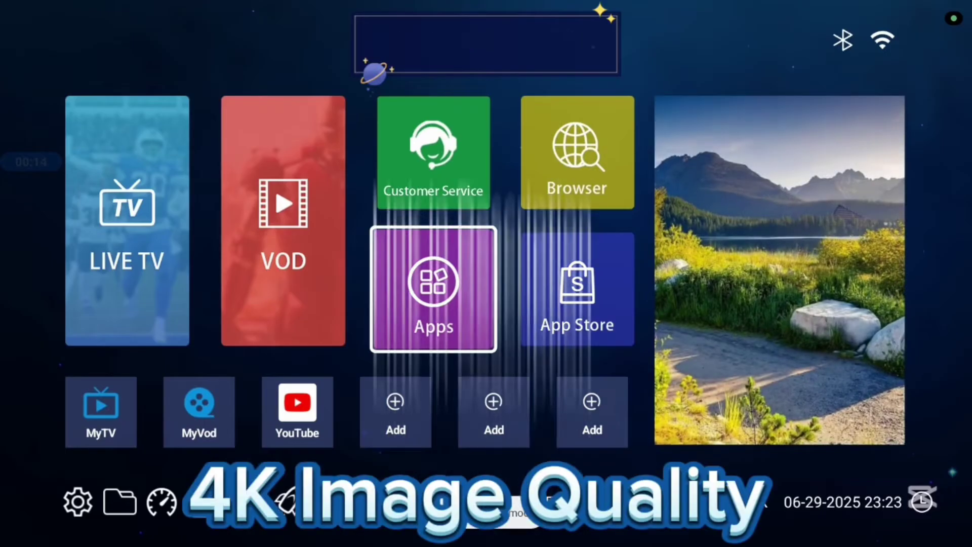
key(Return)
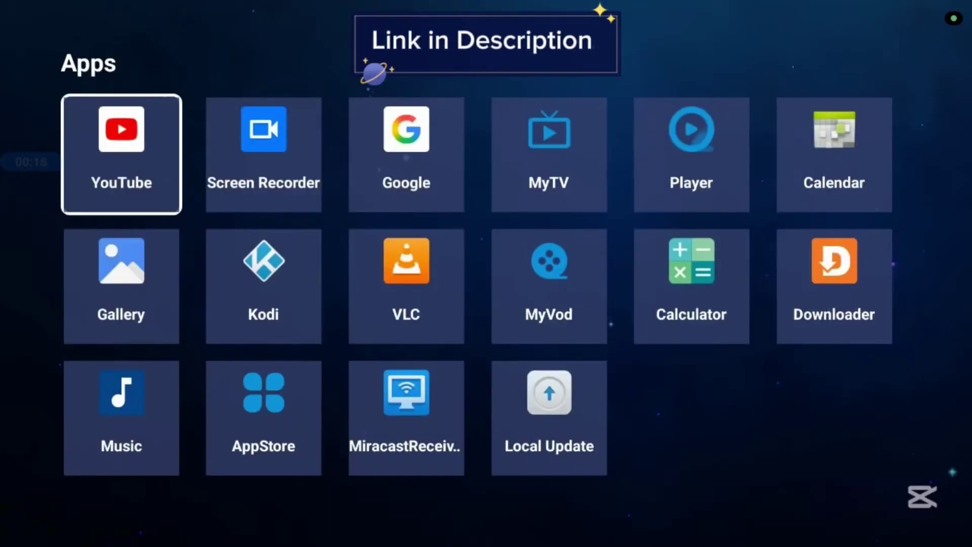
key(Escape)
Step: Open the App Store section and its AppStore tile, showing apps like Kodi and Stremio
key(Right)
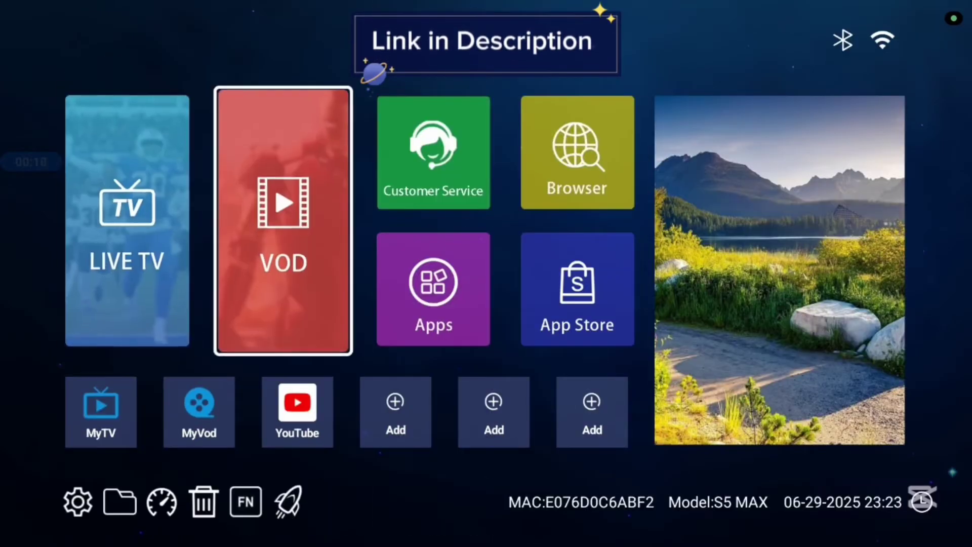
key(Right)
key(Down)
key(Right)
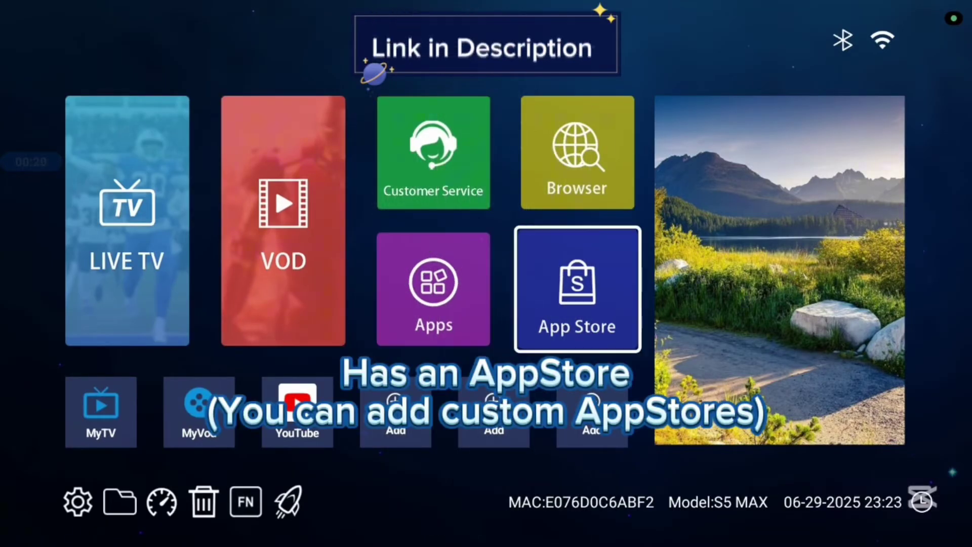
key(Return)
key(Right)
key(Return)
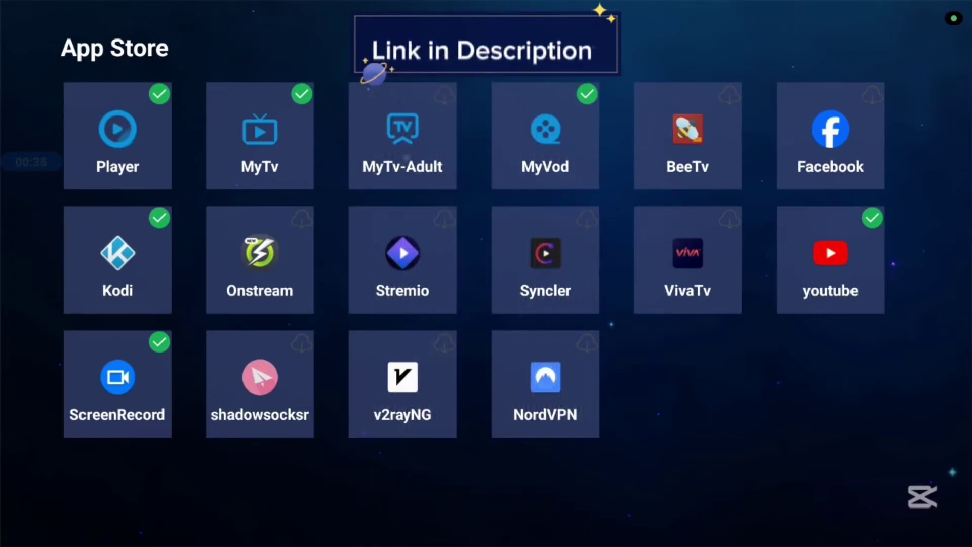
Step: Browse the App Store grid, then back out to the launcher's home tiles
key(Right)
key(Right)
key(Right)
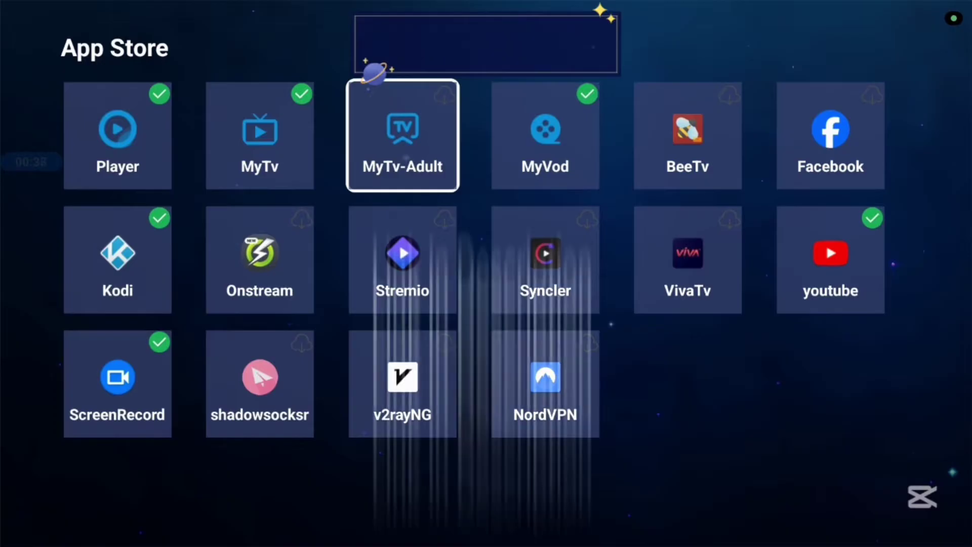
key(Right)
key(Right)
key(Right)
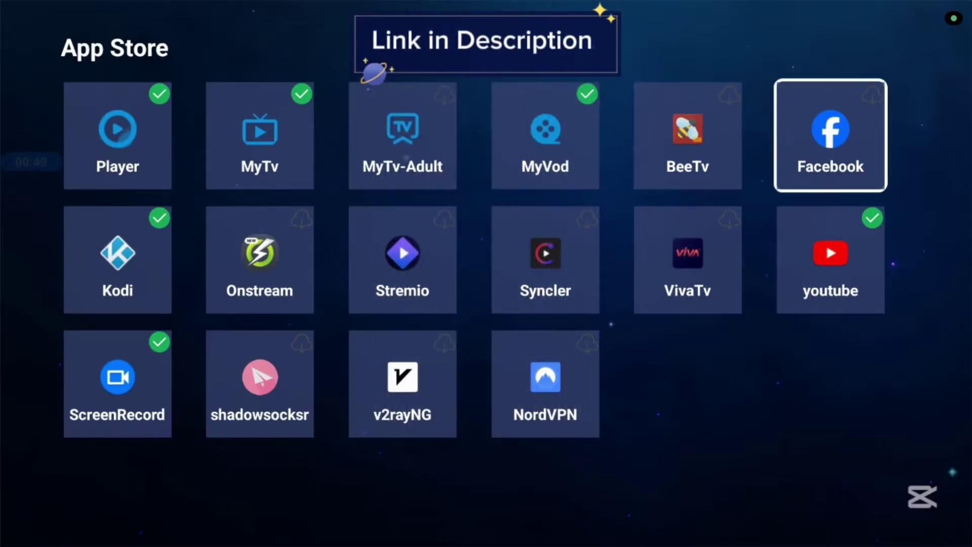
key(Escape)
key(Down)
key(Left)
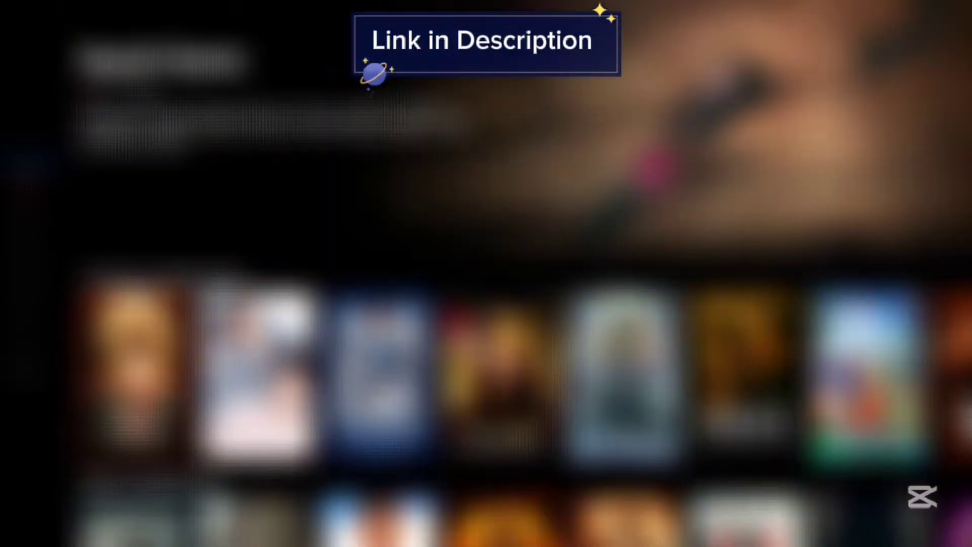
key(Escape)
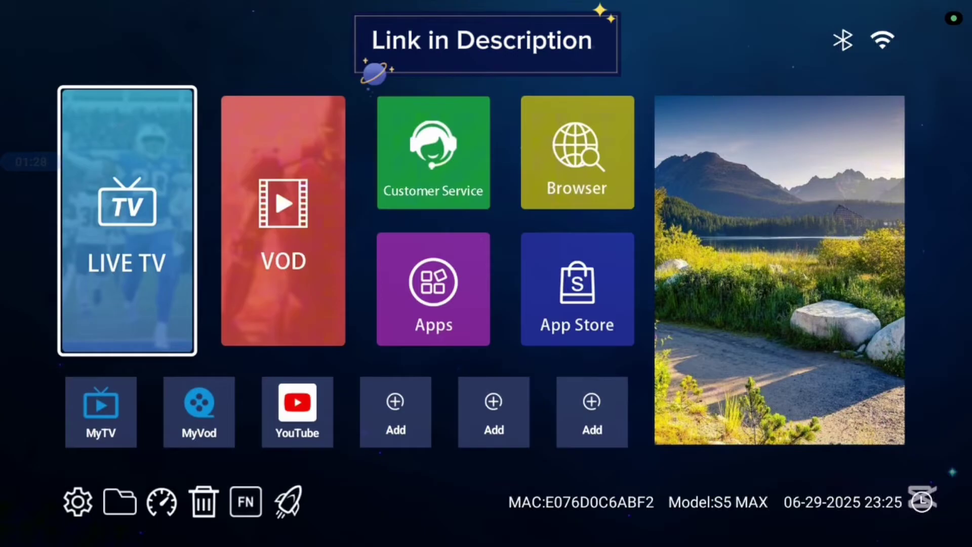
key(Return)
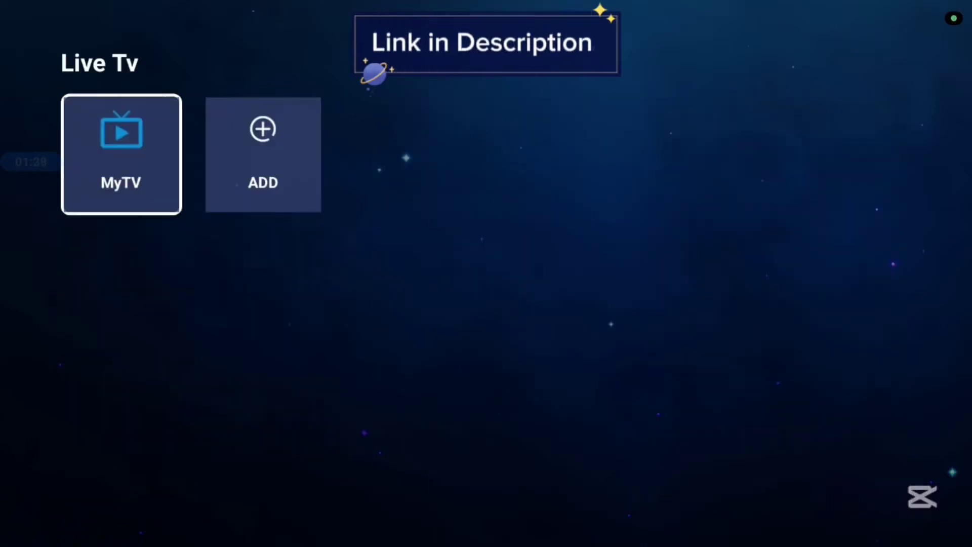
key(Return)
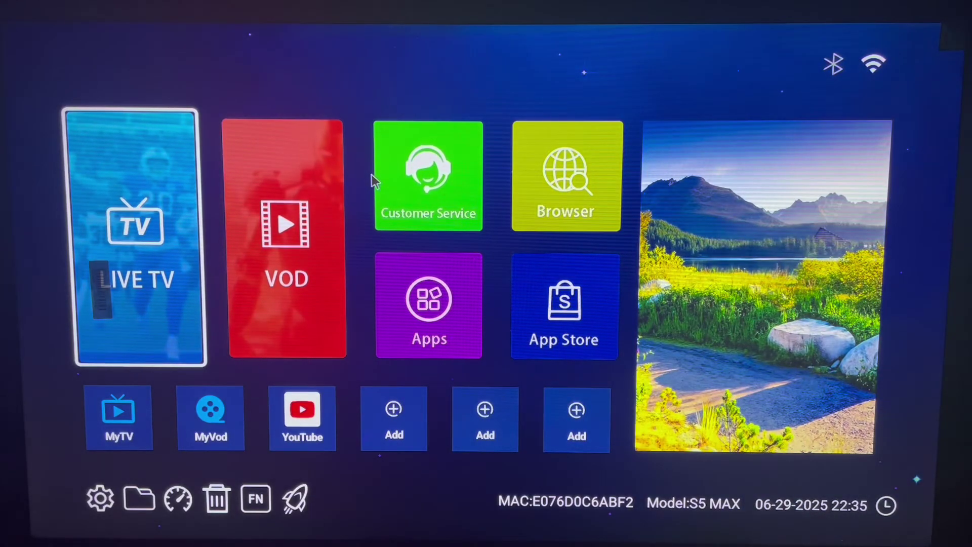
key(Down)
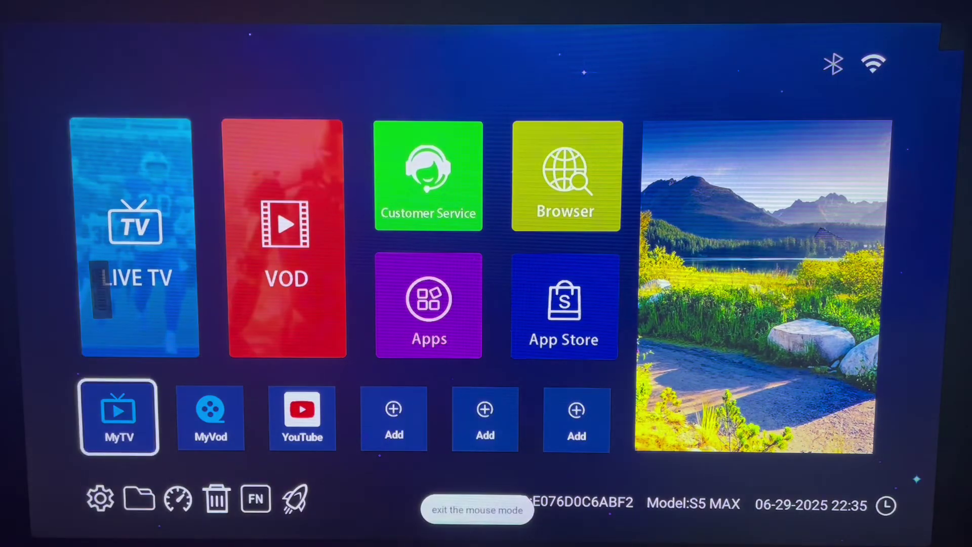
key(Right)
key(Right)
key(Up)
key(Right)
key(Right)
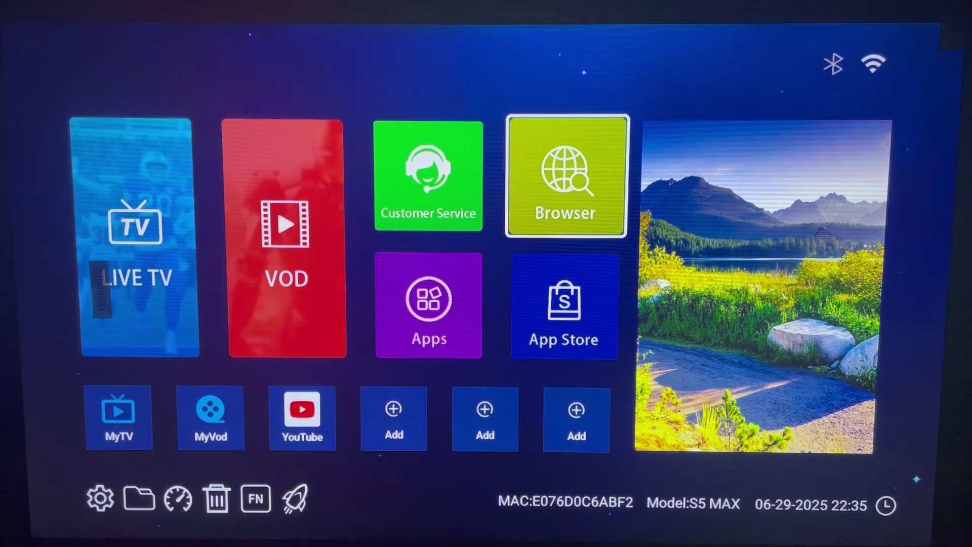
key(Down)
key(Return)
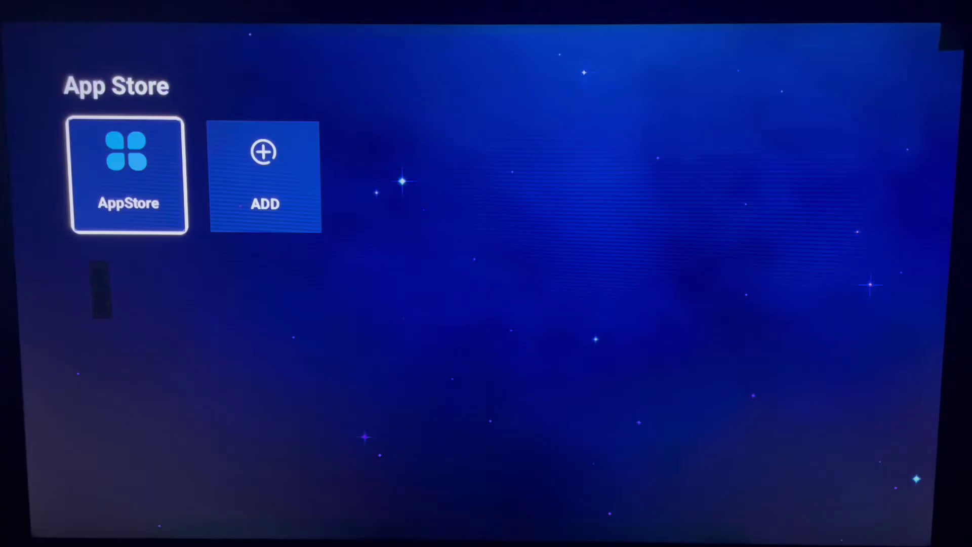
key(Return)
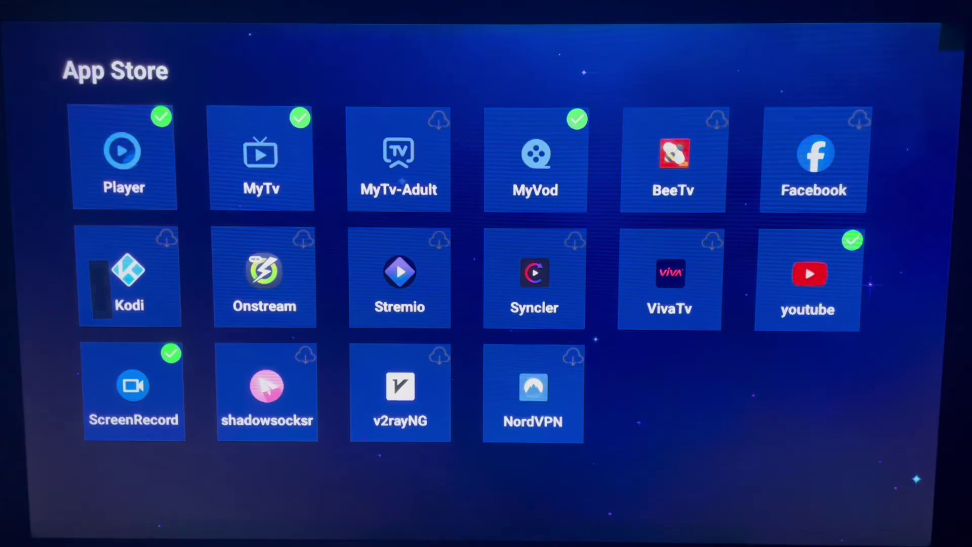
key(Escape)
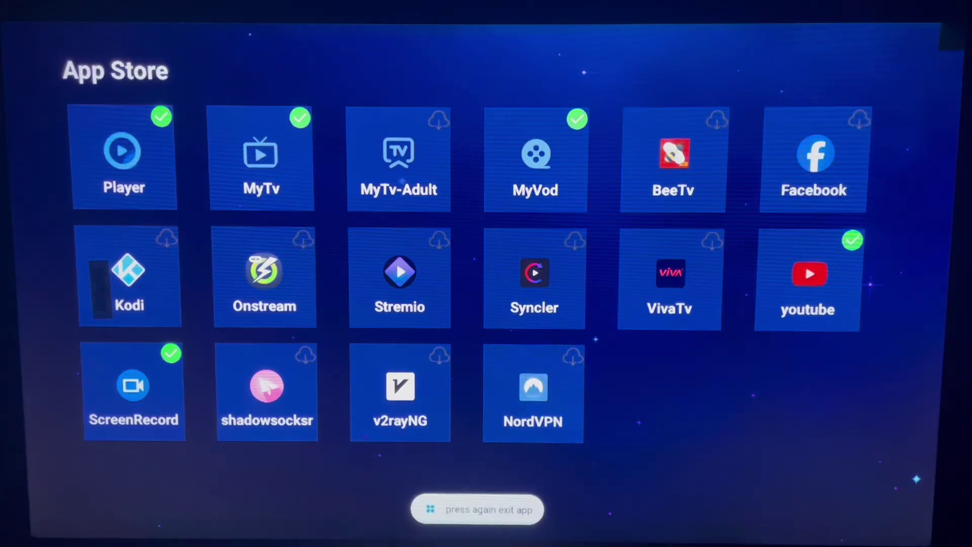
key(Escape)
key(Escape)
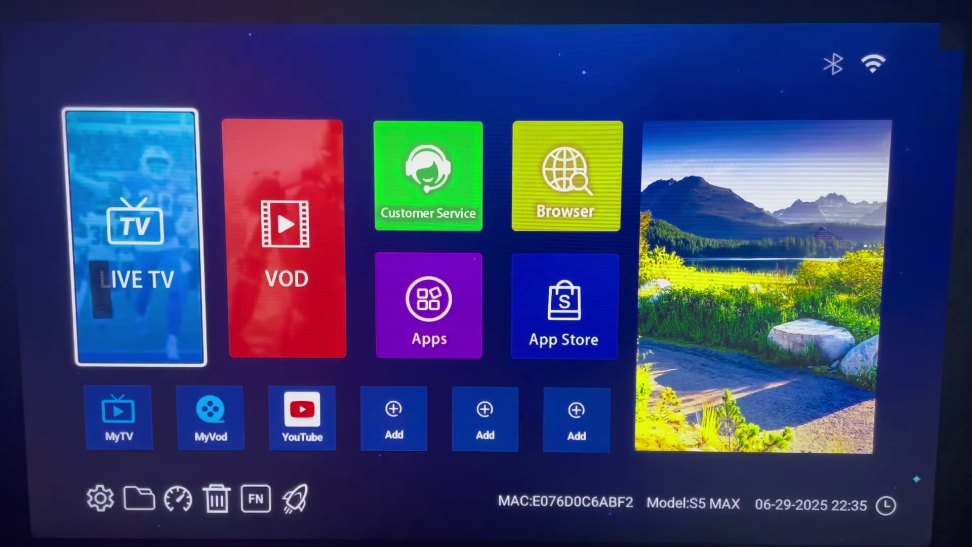
Step: Launch the Google app from the Apps grid and open its search page
key(Right)
key(Right)
key(Down)
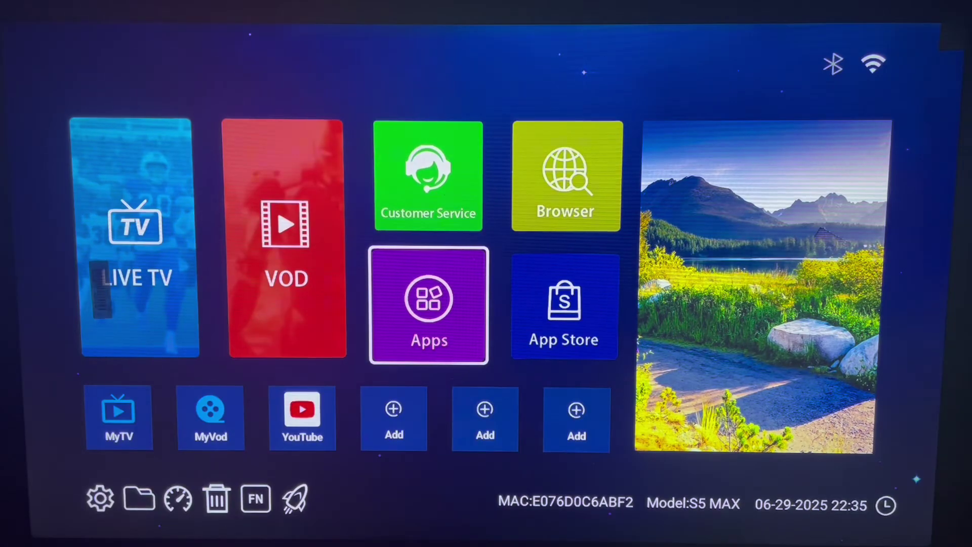
key(Return)
key(Right)
key(Right)
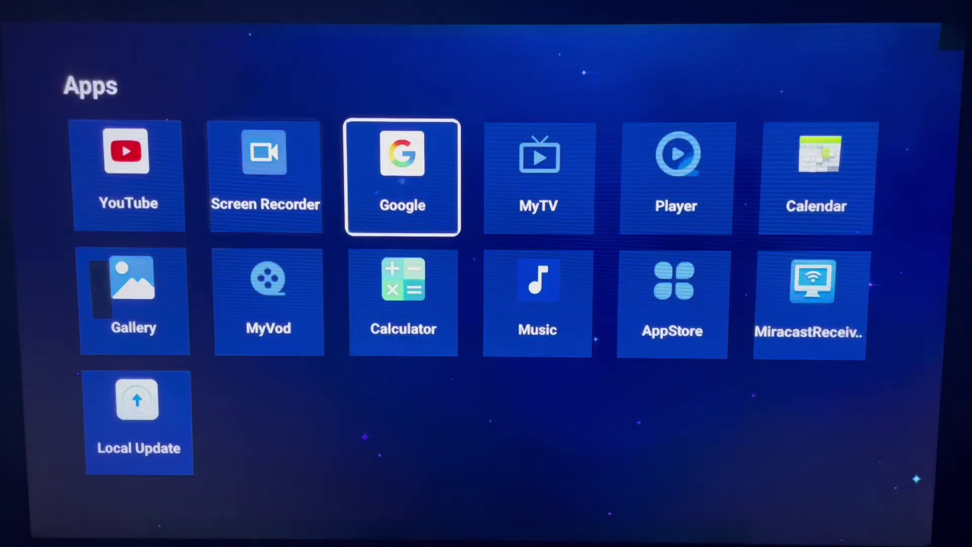
key(Return)
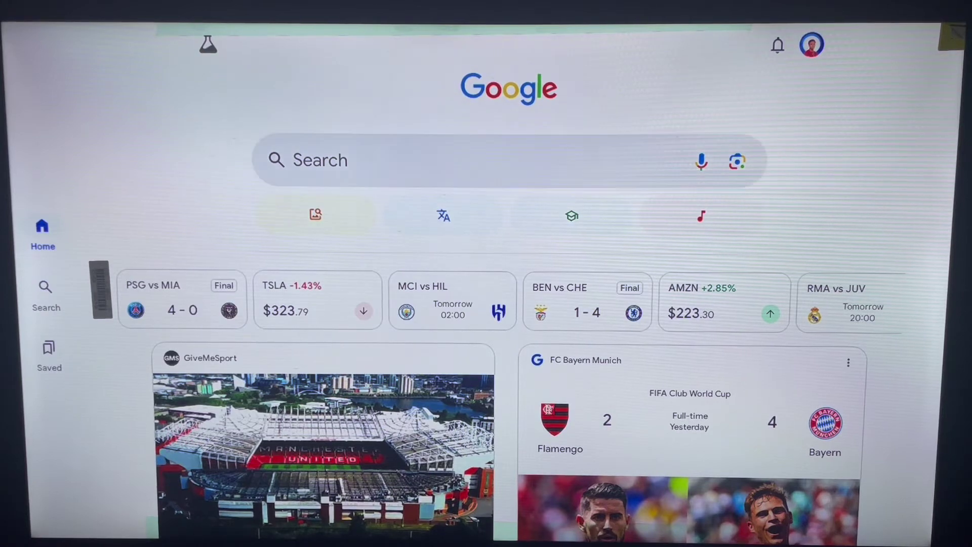
key(Return)
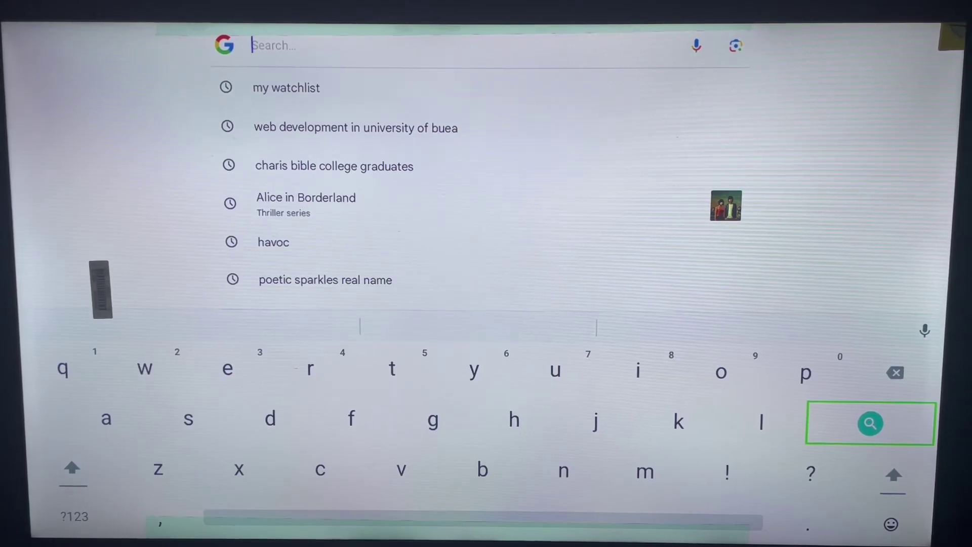
Step: Enter 'dow' in the Google search bar with the on-screen keyboard
key(Left)
key(Right)
key(Left)
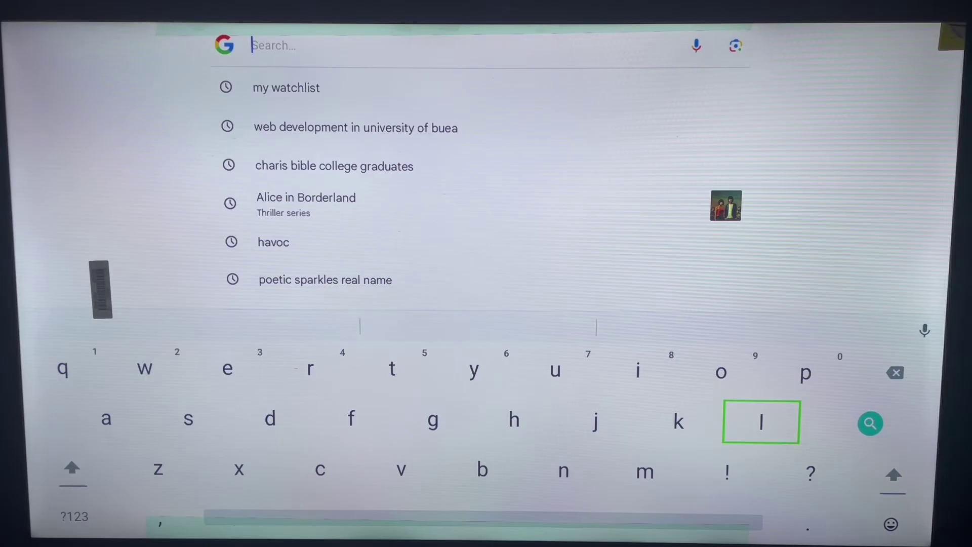
key(Right)
key(Right)
key(Right)
key(Right)
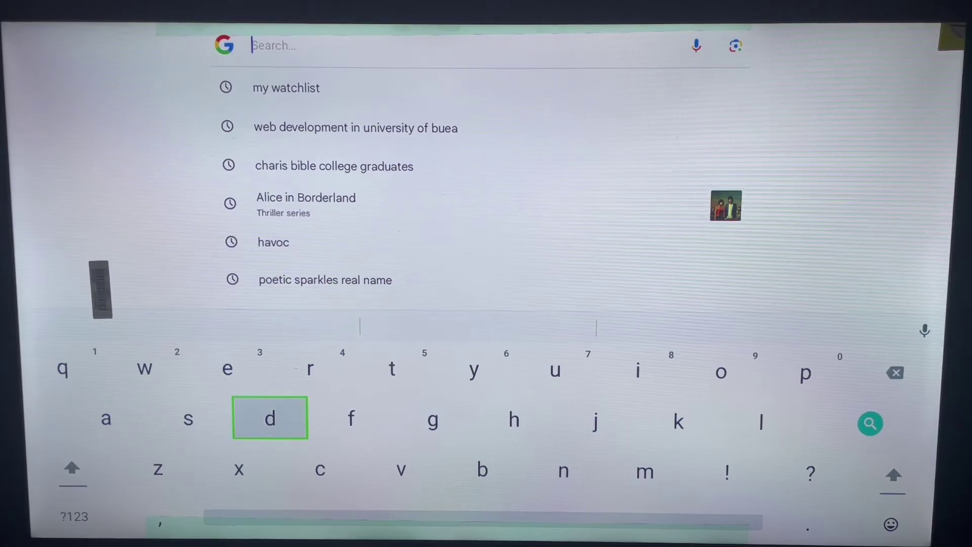
key(Return)
key(Up)
key(Right)
key(Right)
key(Right)
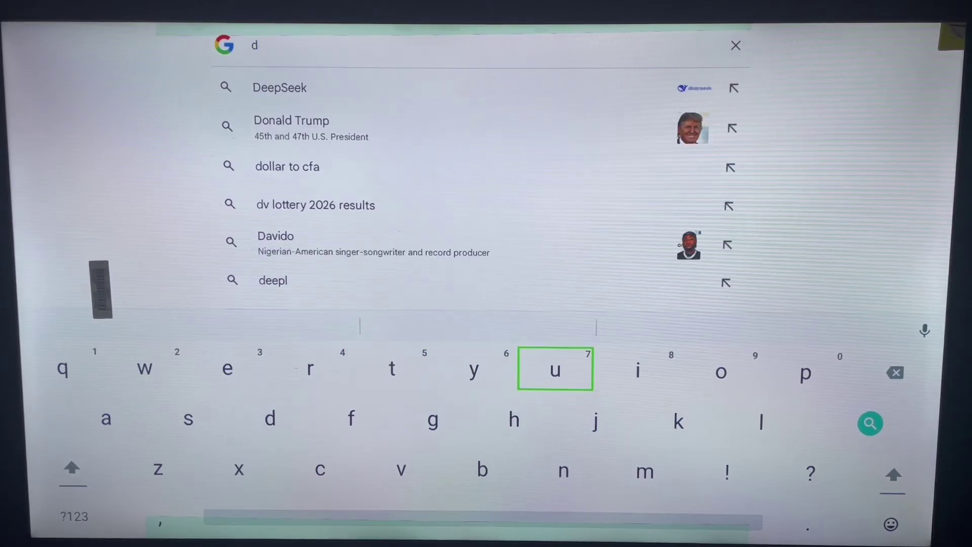
key(Right)
key(Right)
key(Return)
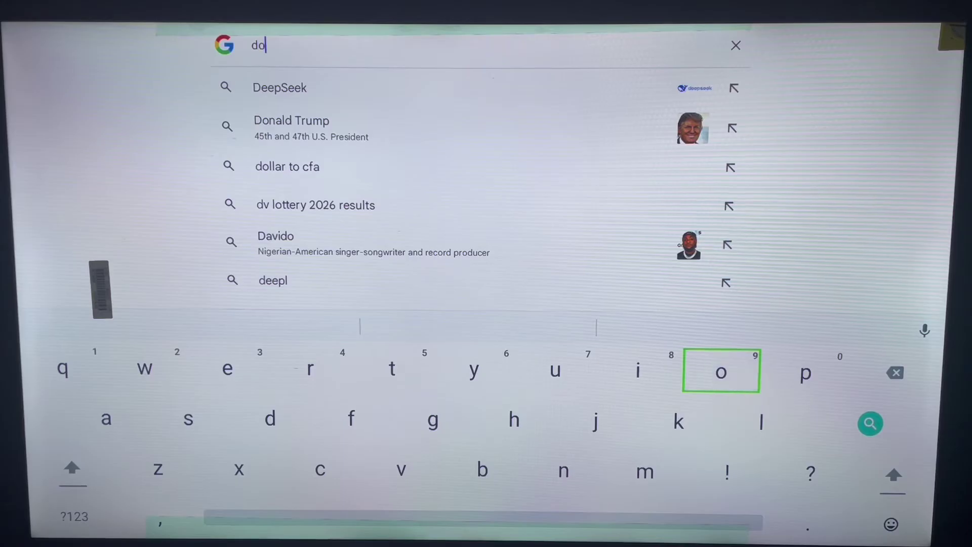
key(Left)
key(Left)
key(Left)
key(Left)
key(Left)
key(Left)
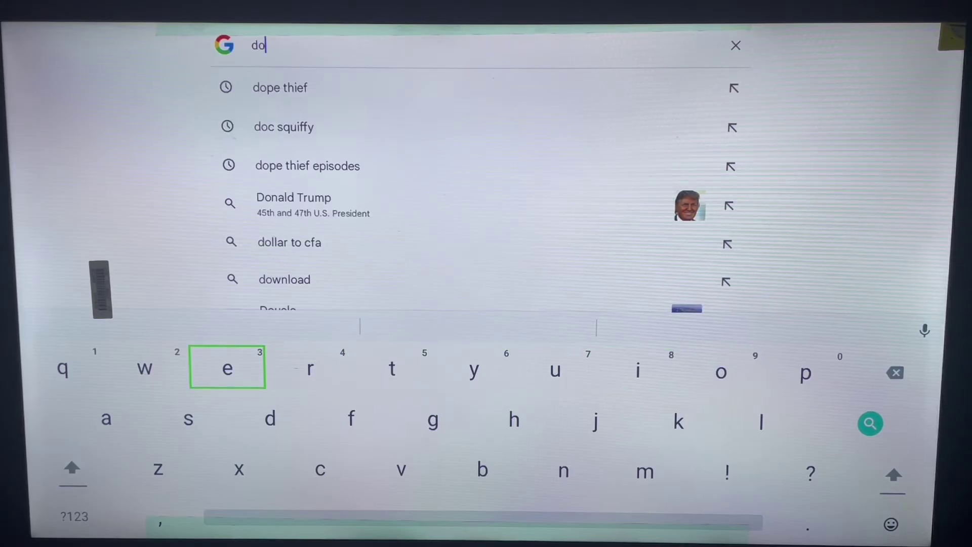
key(Left)
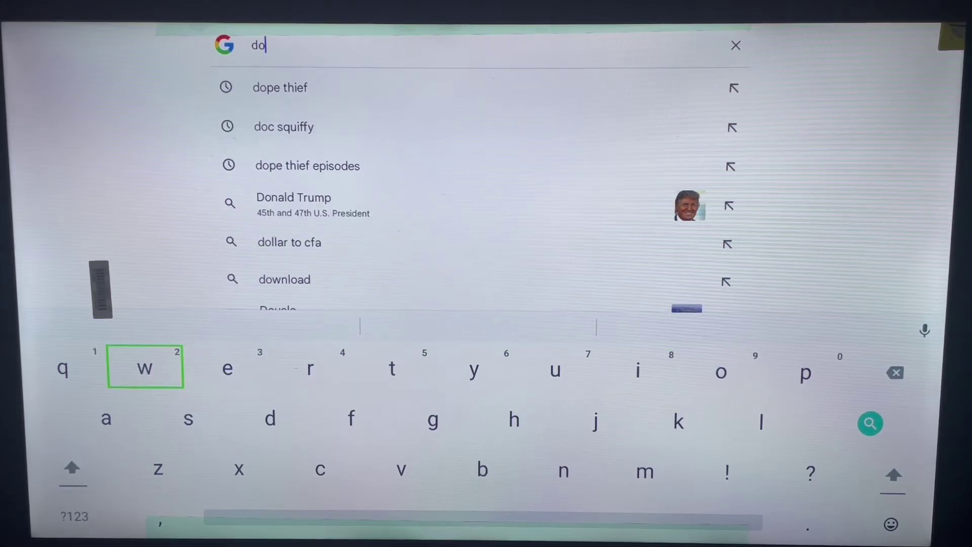
key(Down)
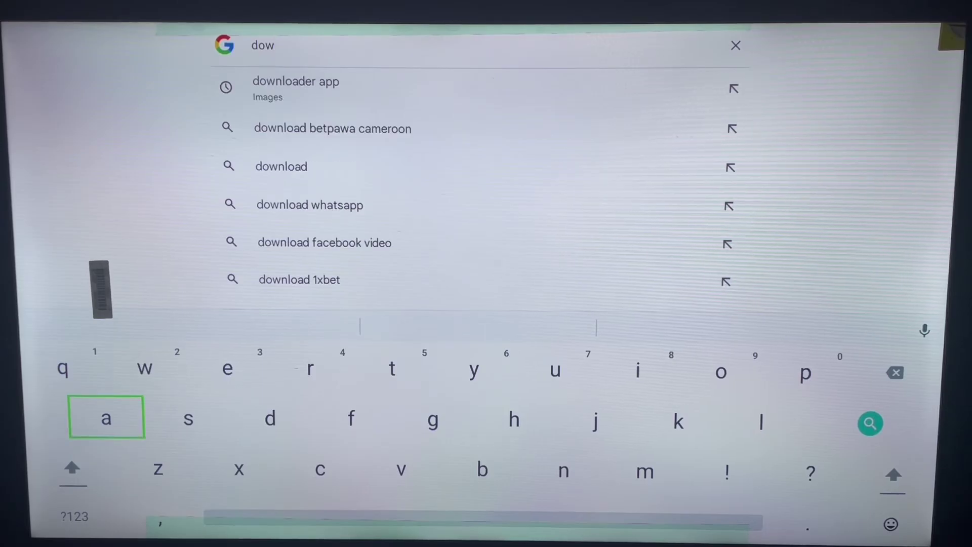
key(Right)
key(Right)
key(Down)
key(Right)
key(Right)
key(Right)
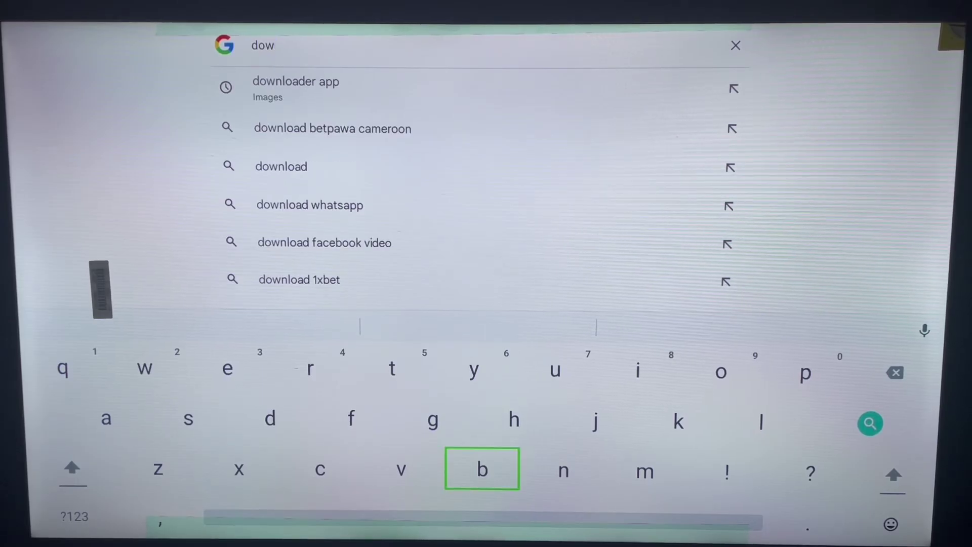
key(Right)
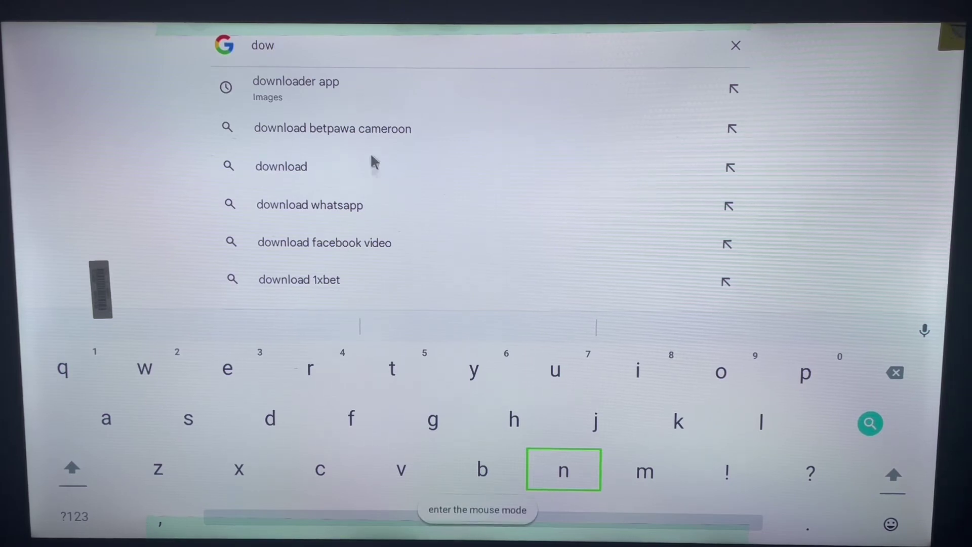
Step: Search 'downloader app', switch to All results, and open Downloader by AFTVnews
click(372, 82)
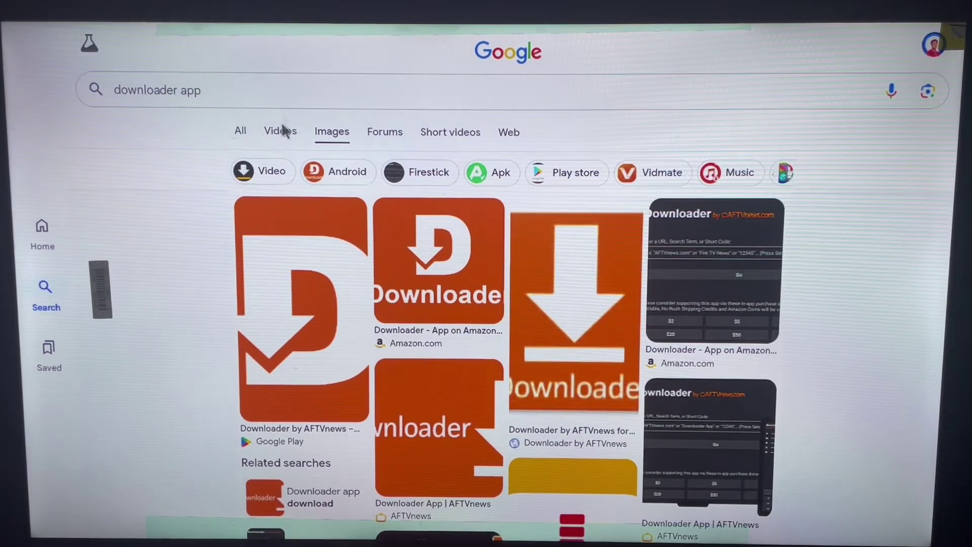
click(240, 132)
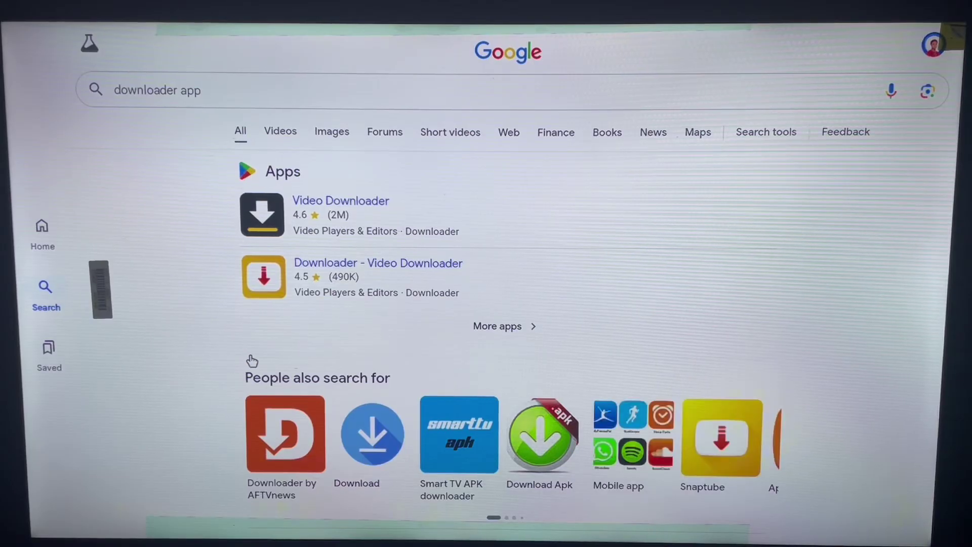
click(263, 426)
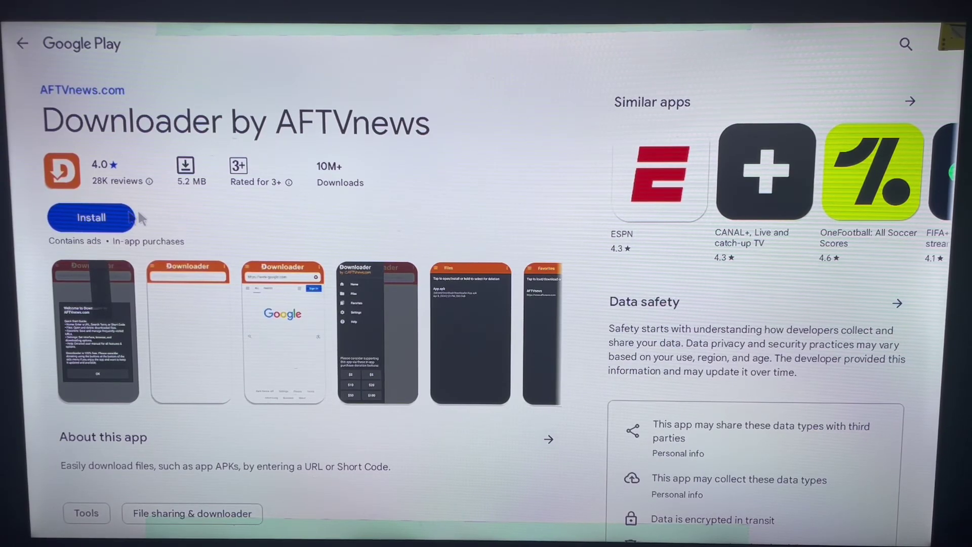
Step: Install Downloader by AFTVnews from its Google Play page
click(91, 218)
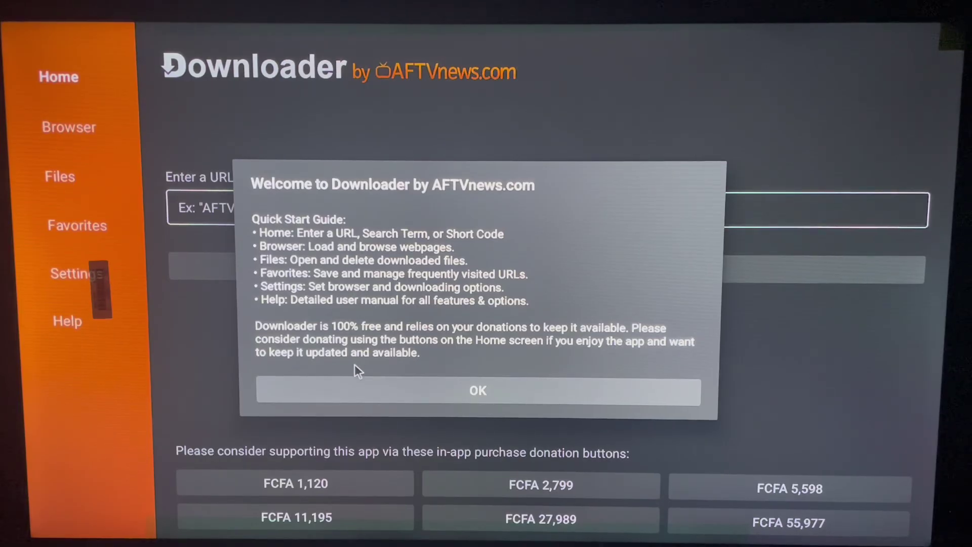
Step: Close the Welcome to Downloader quick start dialog with OK
click(357, 390)
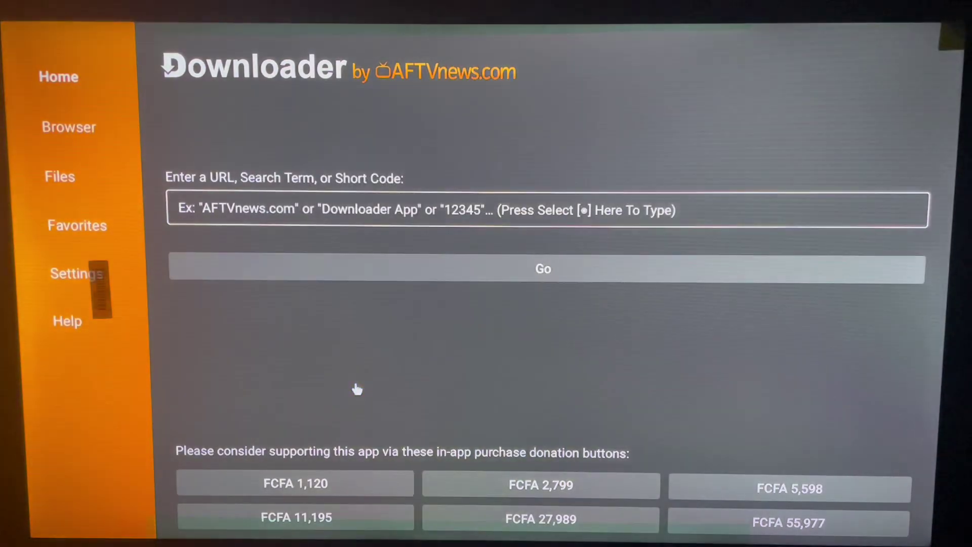